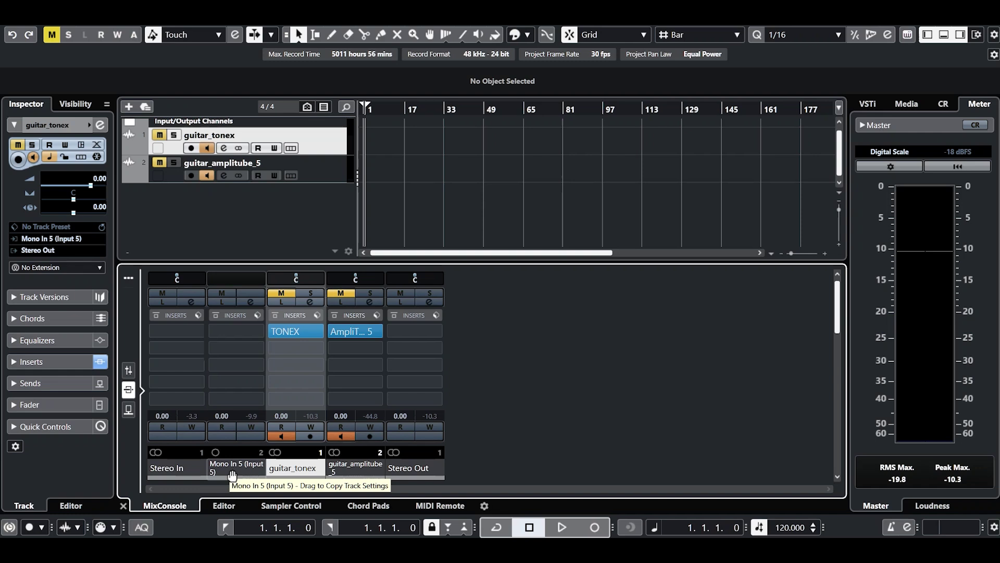
# Show the channel faders in the mixer and reset the peak level reading of the Mono In 5 input channel.
pyautogui.moveTo(356, 338)
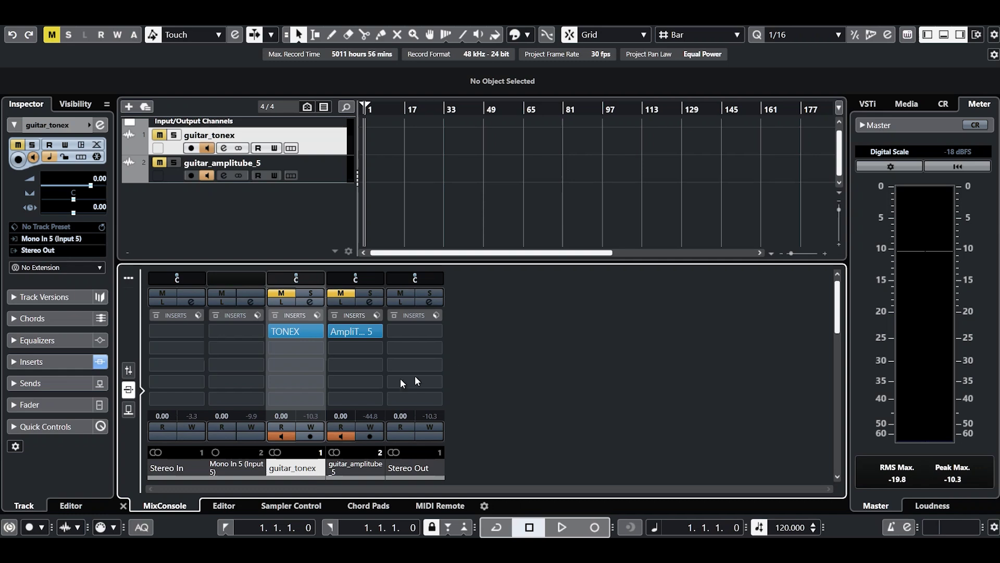
pyautogui.click(129, 370)
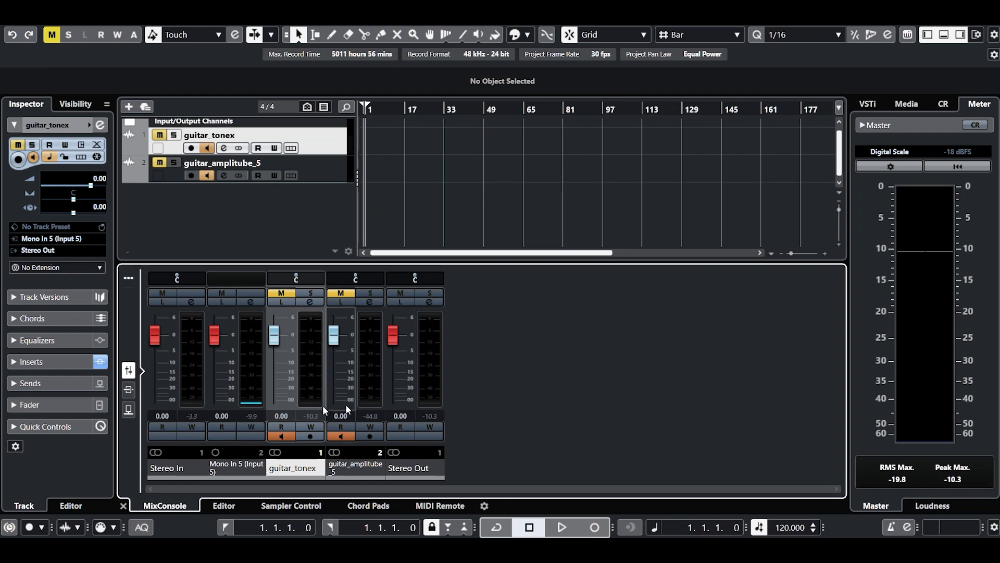
pyautogui.click(255, 418)
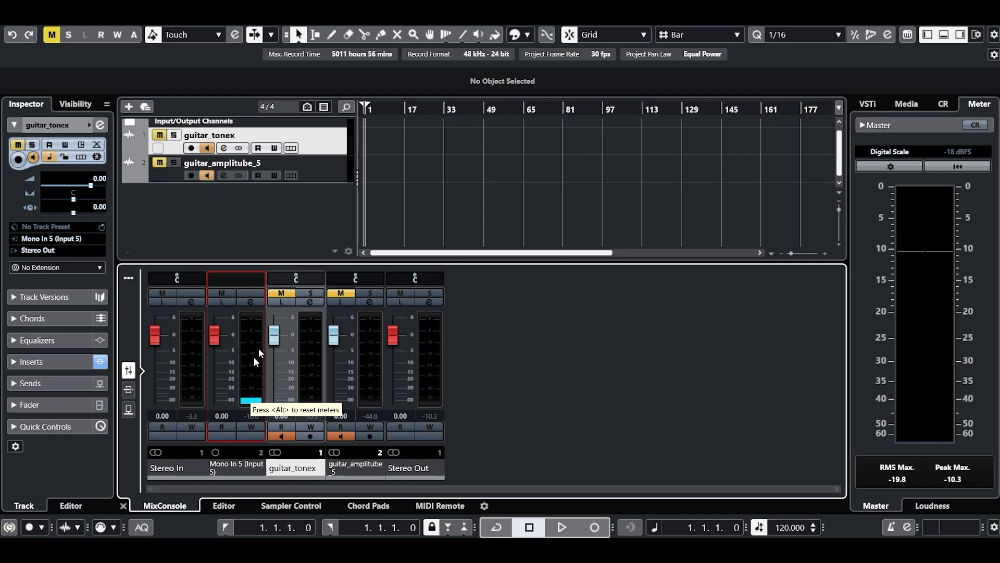
# Inspect the TONEX plug-in and its input level control from the guitar_tonex channel settings, closing both windows when done.
pyautogui.click(228, 149)
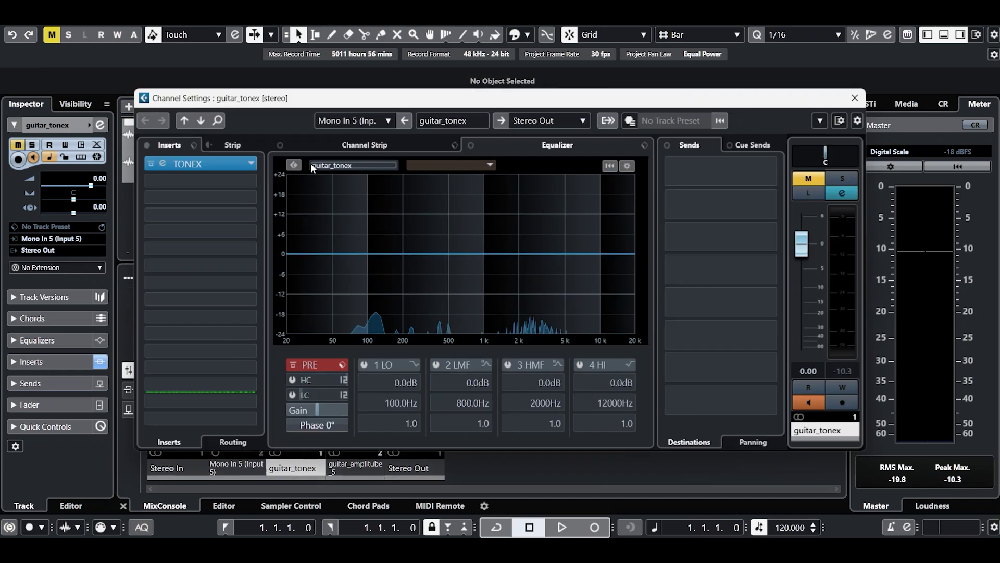
pyautogui.click(161, 164)
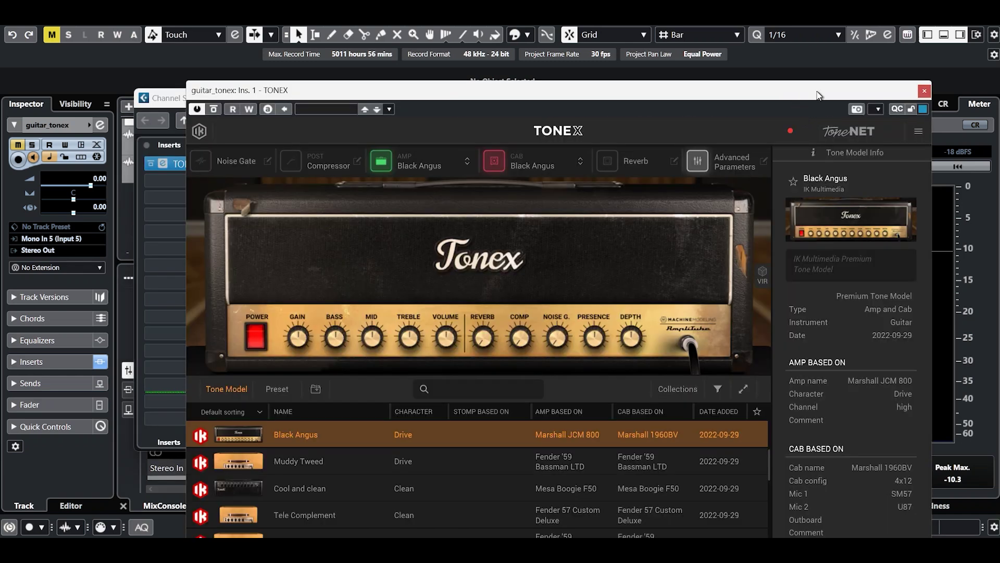
pyautogui.moveTo(818, 95); pyautogui.dragTo(834, 43)
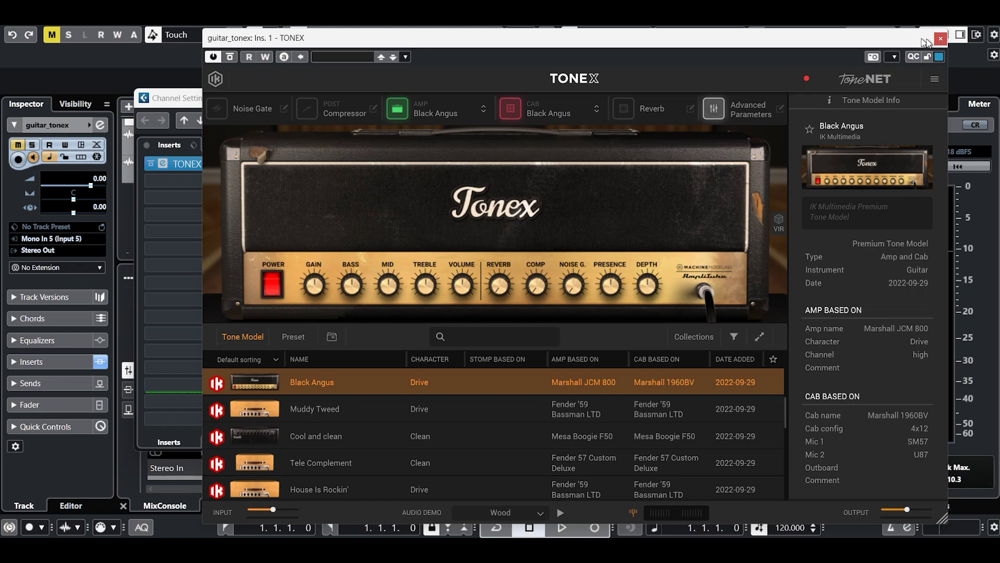
pyautogui.click(940, 38)
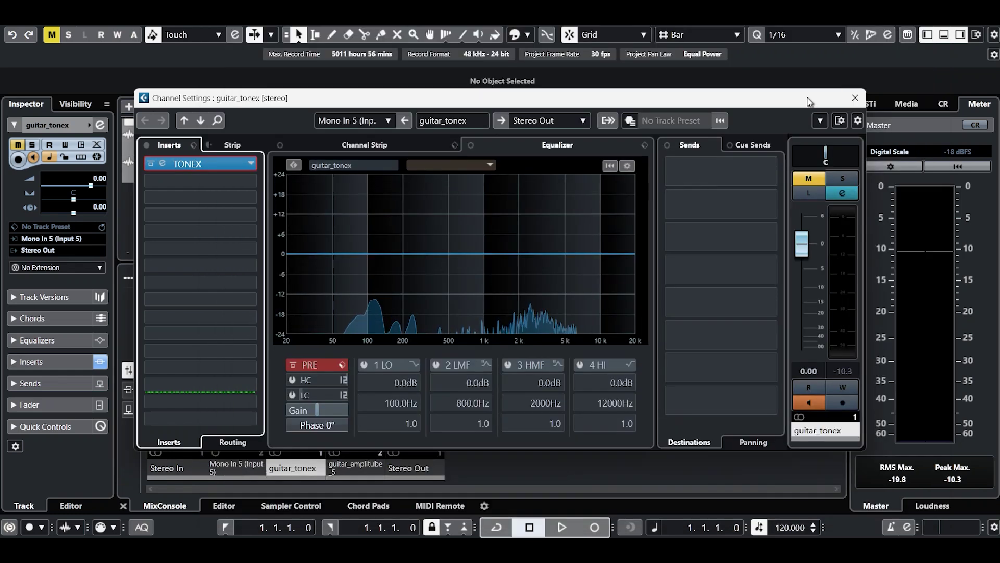
pyautogui.click(856, 98)
# Inspect the AmpliTube 5 plug-in and its input meter from the guitar_amplitube_5 channel settings, closing both windows when done.
pyautogui.click(367, 301)
pyautogui.click(169, 164)
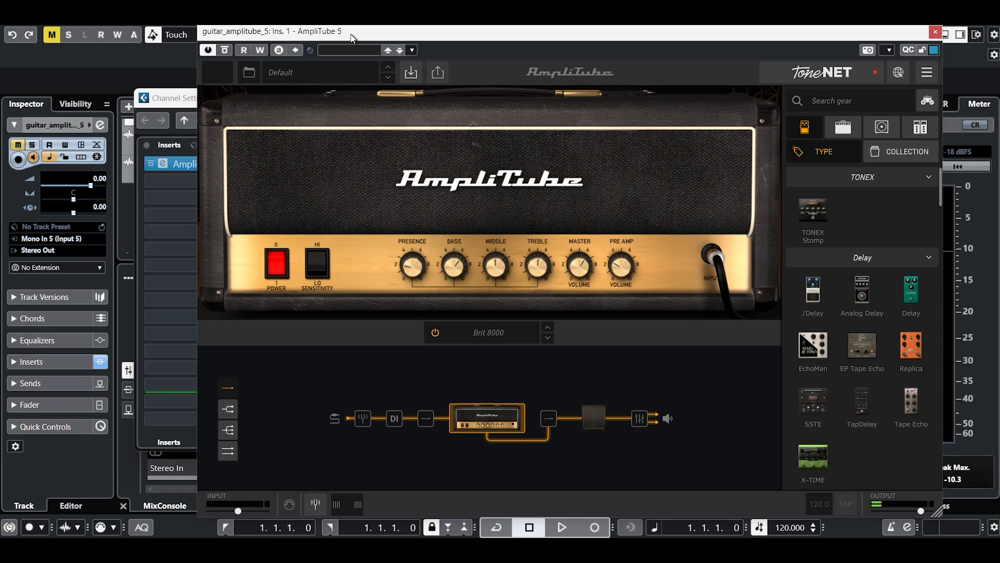
pyautogui.moveTo(352, 37); pyautogui.dragTo(354, 44)
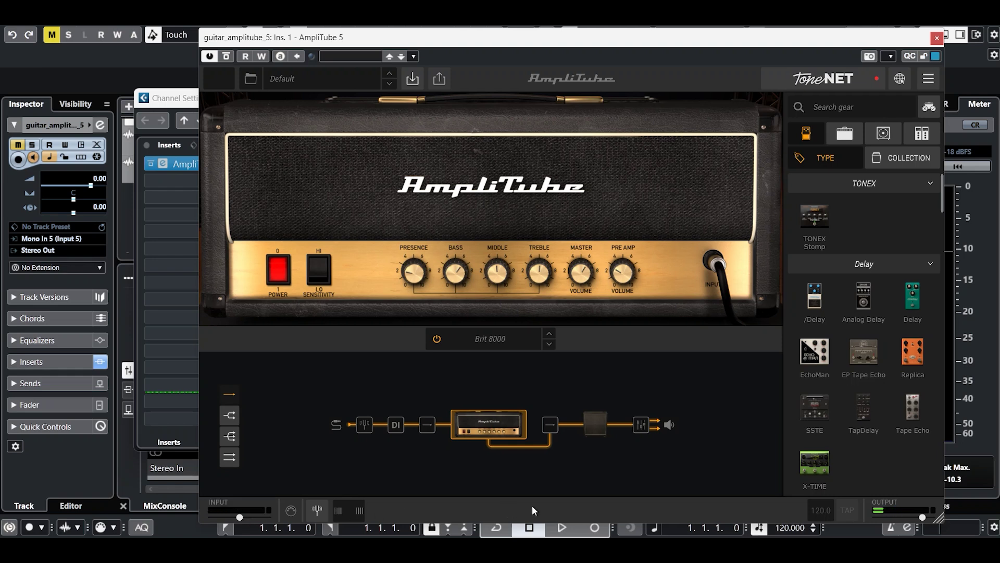
pyautogui.click(937, 38)
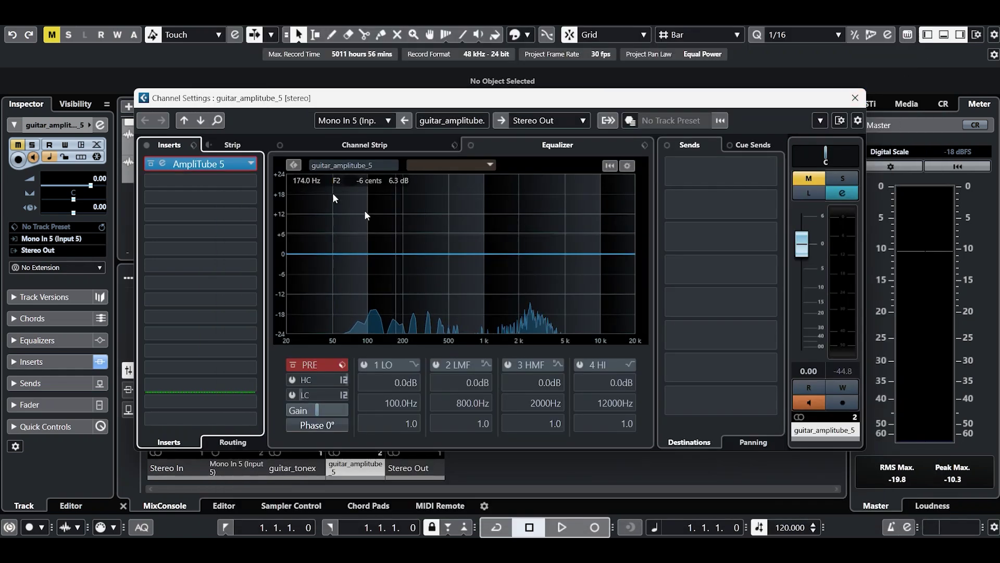
pyautogui.click(855, 97)
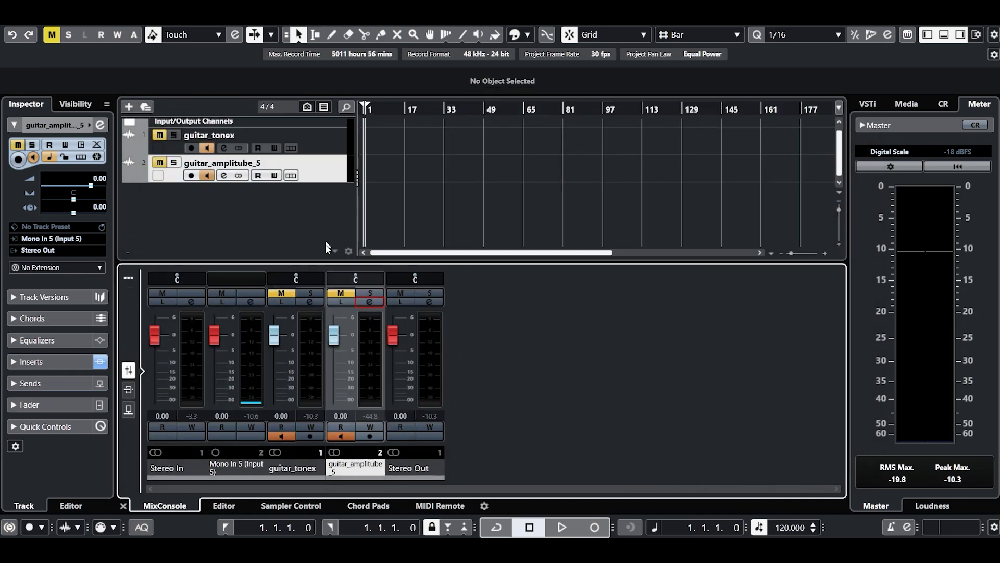
# Open the TONEX plug-in on guitar_tonex, move its window aside and close the channel settings.
pyautogui.click(308, 301)
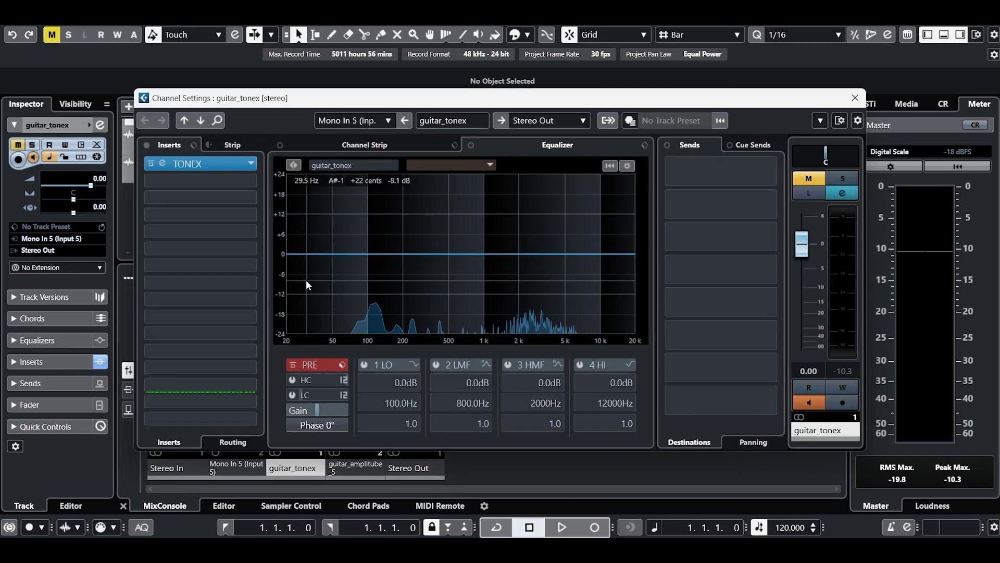
pyautogui.click(162, 164)
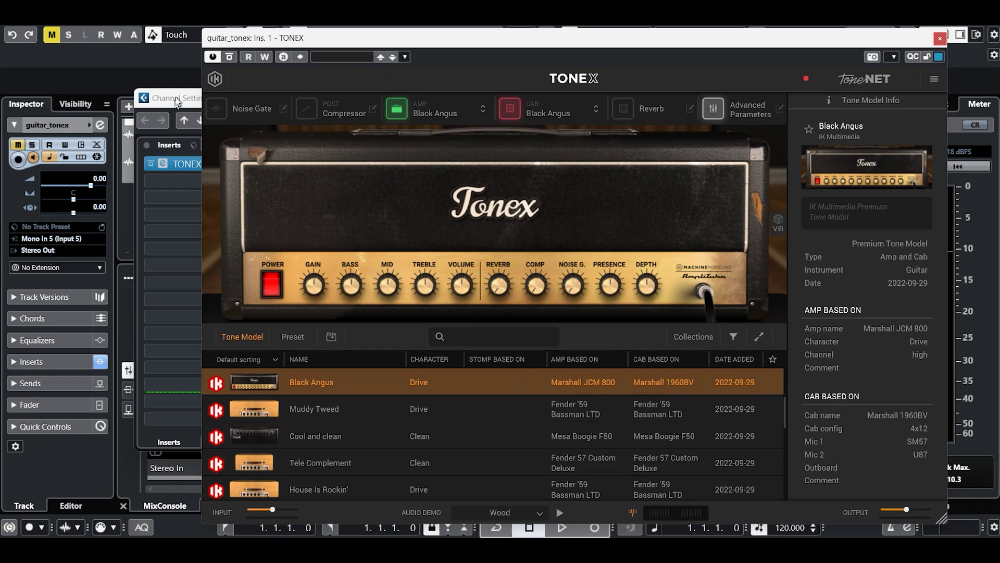
pyautogui.moveTo(334, 44); pyautogui.dragTo(641, 97)
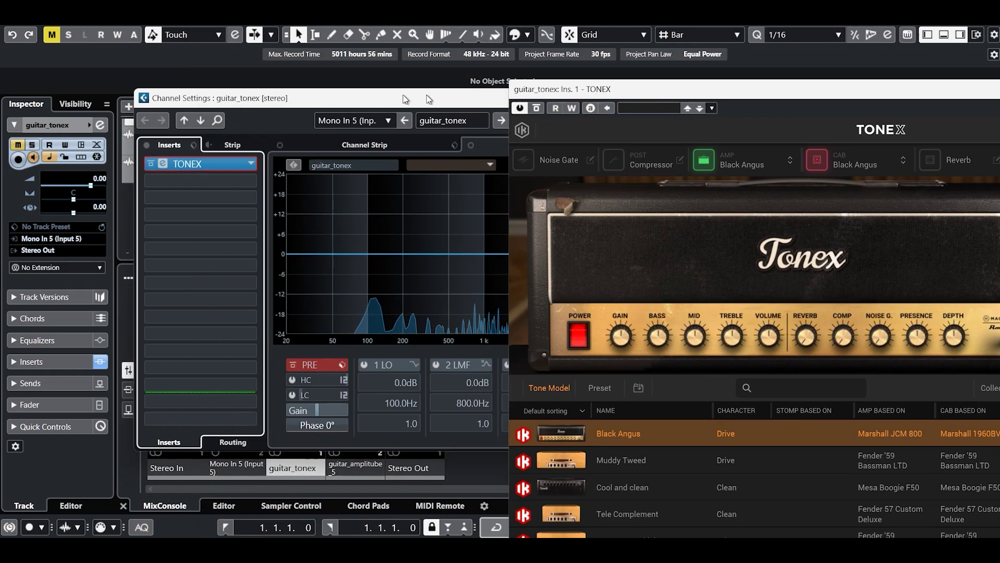
pyautogui.moveTo(454, 101); pyautogui.dragTo(274, 115)
pyautogui.moveTo(504, 107); pyautogui.dragTo(447, 134)
pyautogui.click(437, 132)
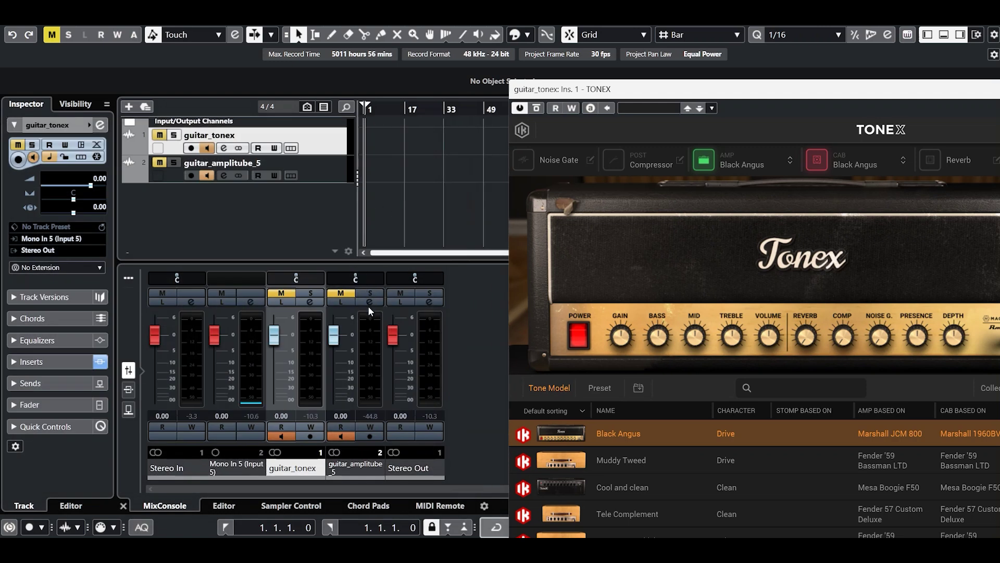
# Open AmpliTube 5 on guitar_amplitube_5 and arrange its window with the TONEX window so both input meters are visible.
pyautogui.click(369, 302)
pyautogui.moveTo(237, 128); pyautogui.dragTo(620, 147)
pyautogui.click(156, 213)
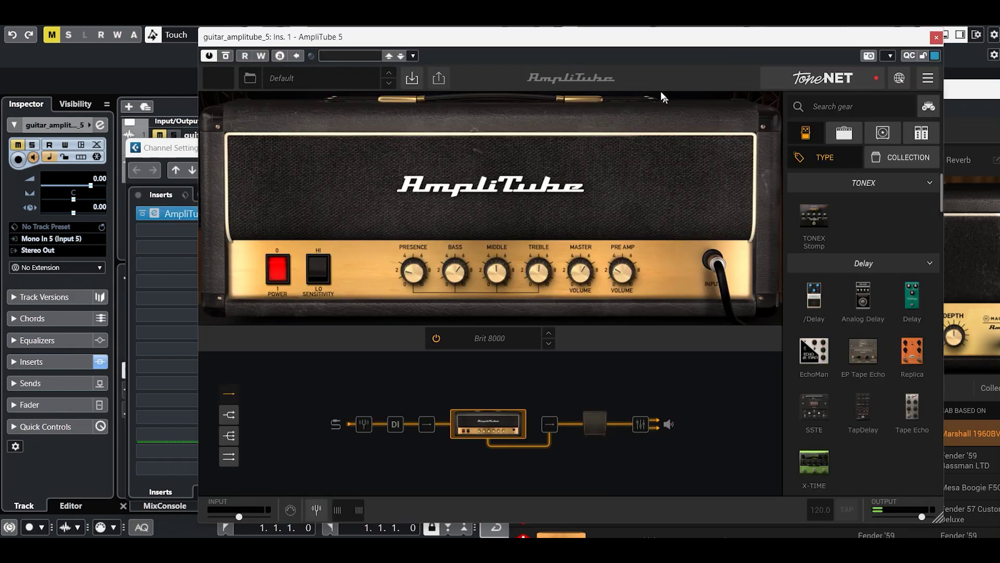
pyautogui.moveTo(678, 41); pyautogui.dragTo(621, 41)
pyautogui.moveTo(819, 94); pyautogui.dragTo(481, 43)
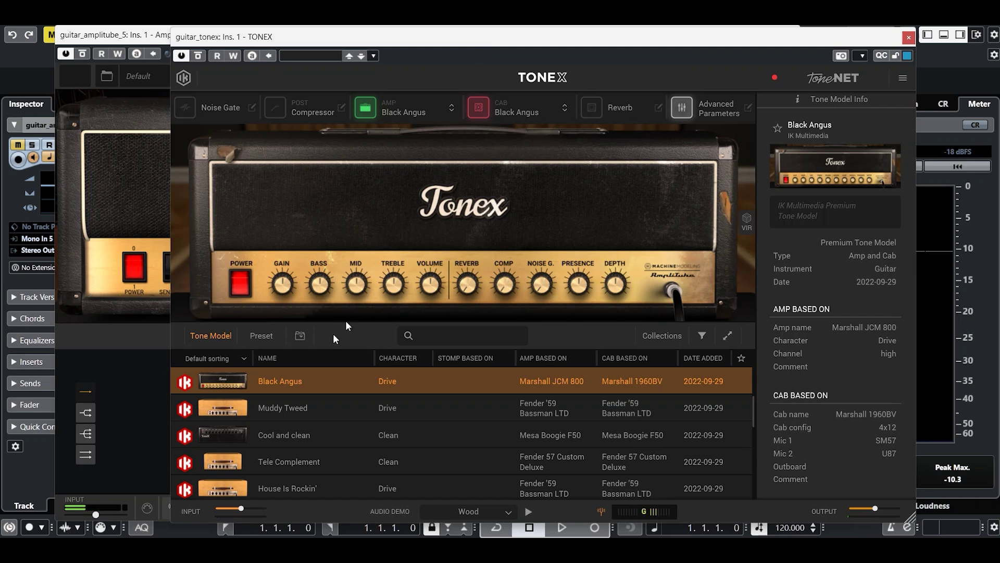
# Raise the input level in TONEX and in AmpliTube 5 while comparing their input meters.
pyautogui.moveTo(245, 508); pyautogui.dragTo(250, 510)
pyautogui.moveTo(252, 510); pyautogui.dragTo(259, 514)
pyautogui.moveTo(258, 511); pyautogui.dragTo(261, 512)
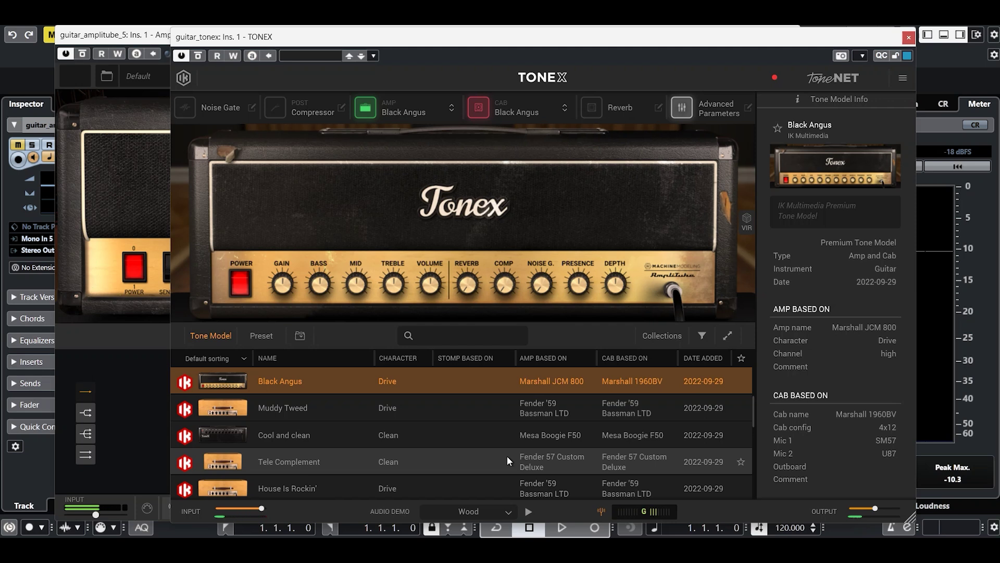
pyautogui.scroll(3, 445, 484)
pyautogui.moveTo(259, 511)
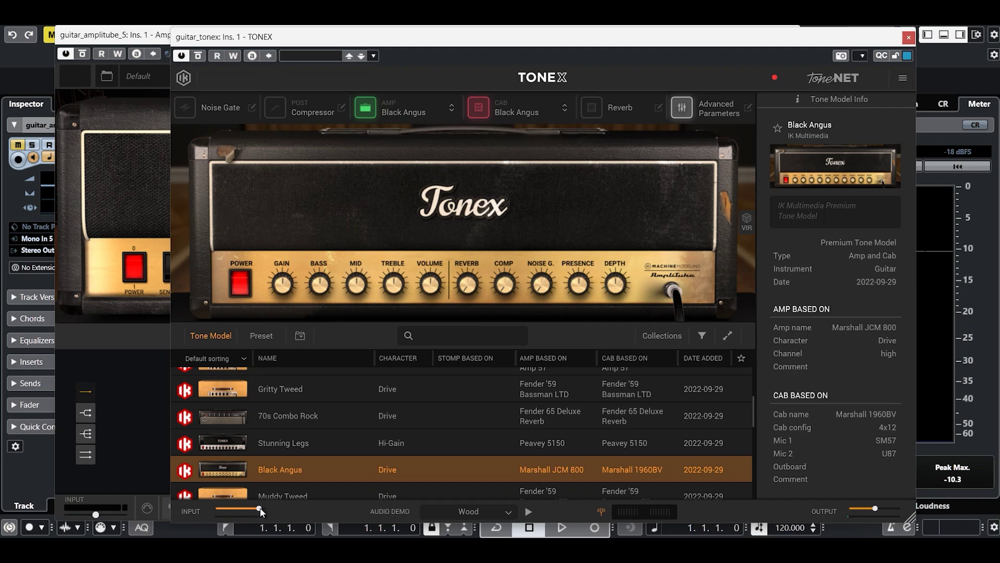
pyautogui.moveTo(96, 519); pyautogui.dragTo(119, 522)
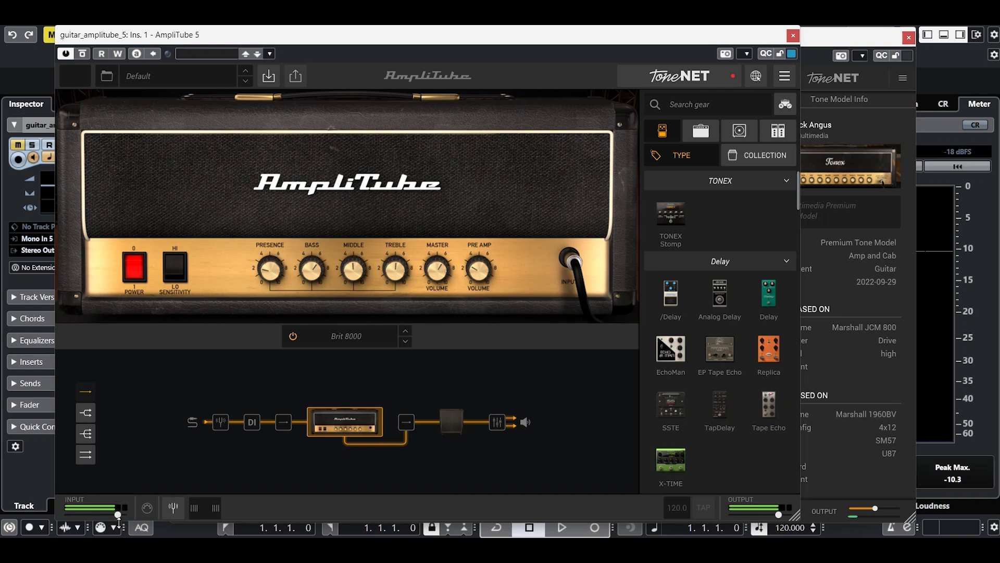
pyautogui.click(814, 498)
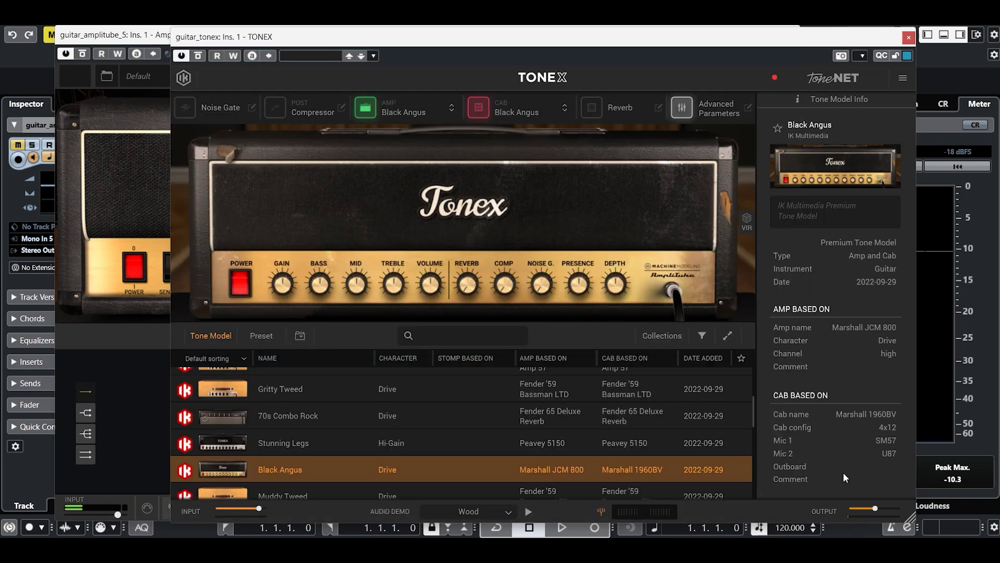
# Reset the TONEX input level to its default and the AmpliTube 5 input level to 0.0 dB.
pyautogui.doubleClick(257, 507)
pyautogui.keyDown('ctrl'); pyautogui.click(119, 518); pyautogui.keyUp('ctrl')
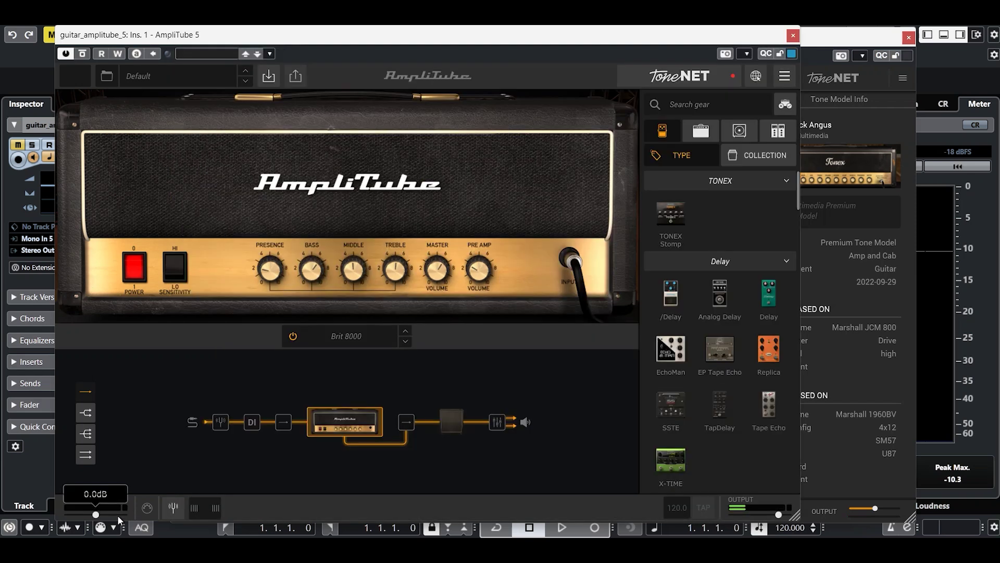
pyautogui.click(845, 466)
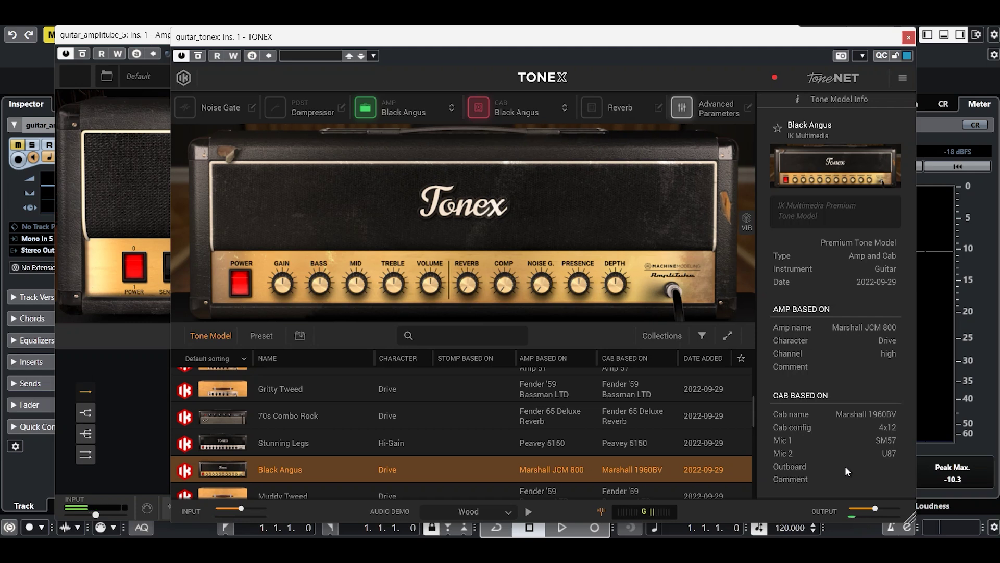
pyautogui.scroll(3, 521, 432)
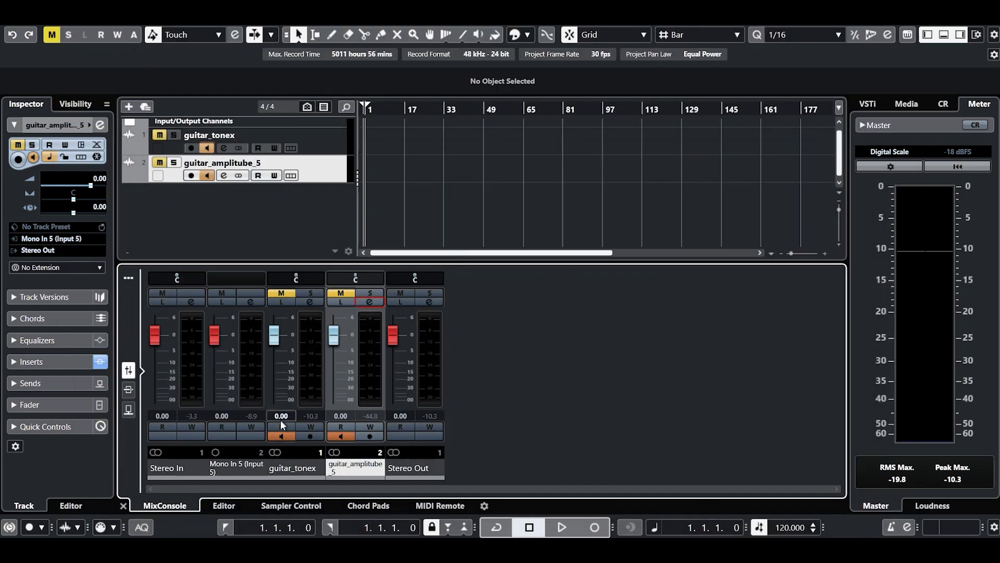
# Enlarge the mixer area vertically and reset the peak level reading of the Mono In 5 channel.
pyautogui.moveTo(297, 262); pyautogui.dragTo(290, 219)
pyautogui.click(252, 405)
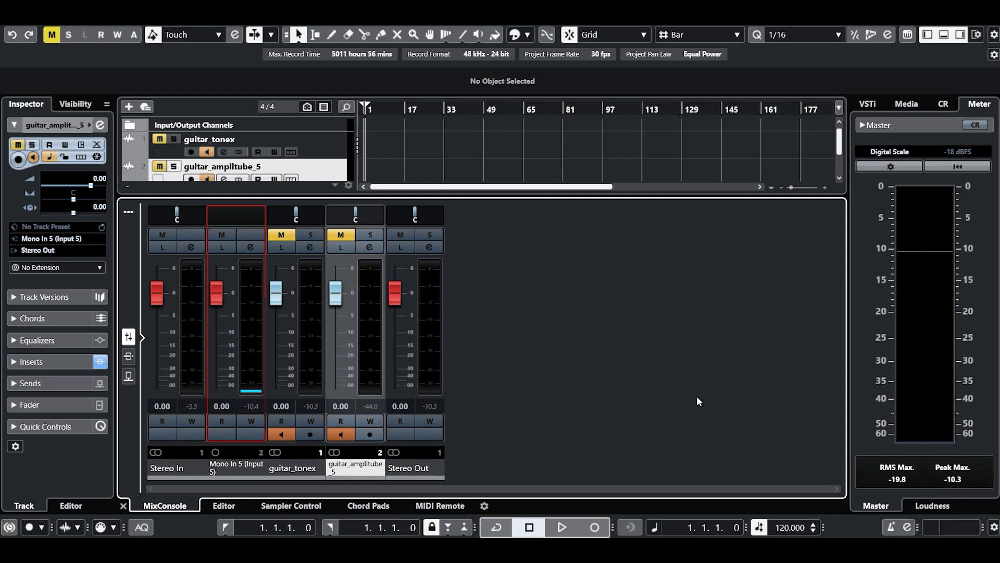
# Show the insert slots in the mixer and inspect the TONEX plug-in on guitar_tonex, closing its window when done.
pyautogui.click(129, 357)
pyautogui.click(286, 280)
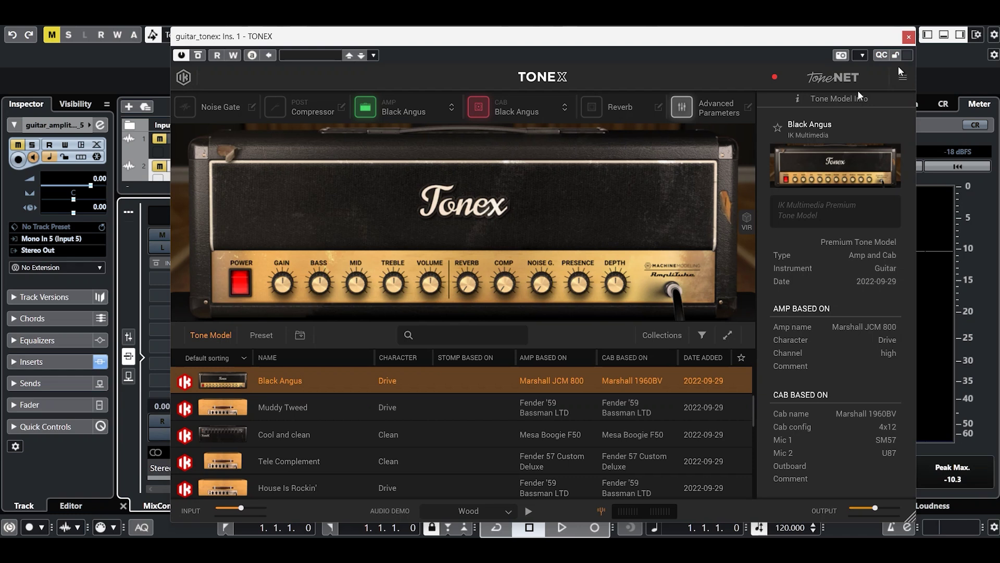
pyautogui.click(909, 37)
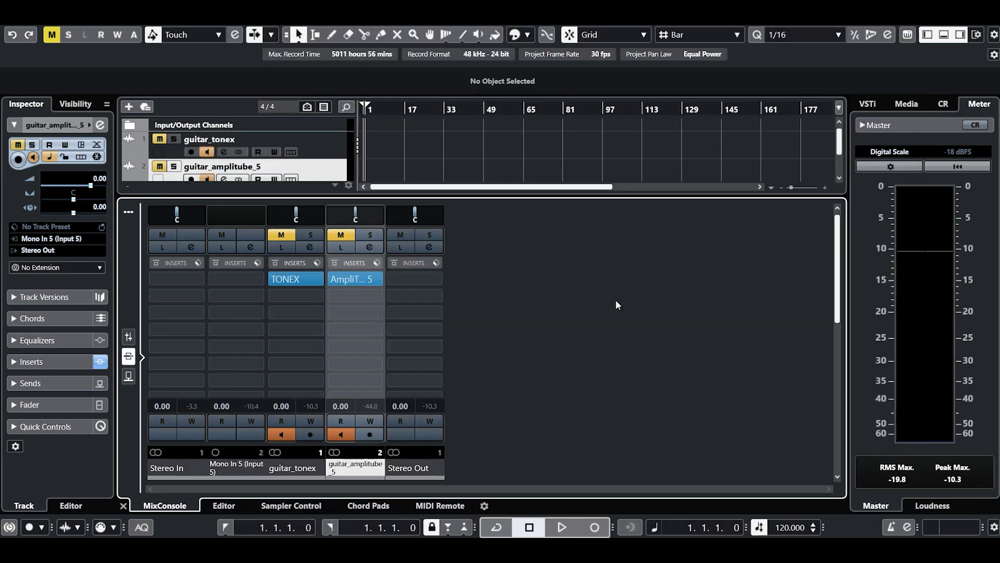